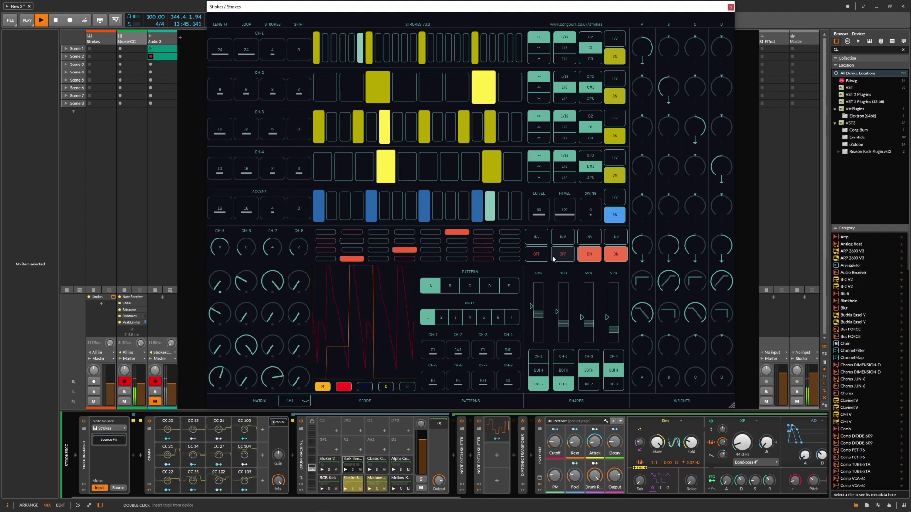
Step: Briefly turn CH-7 and CH-8 off and back on, and switch on CH-5 and CH-6
click(588, 255)
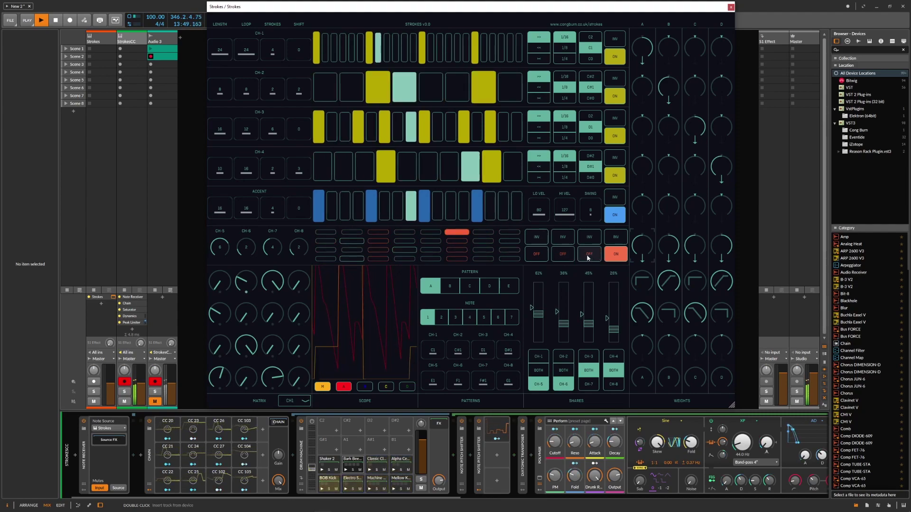
click(621, 255)
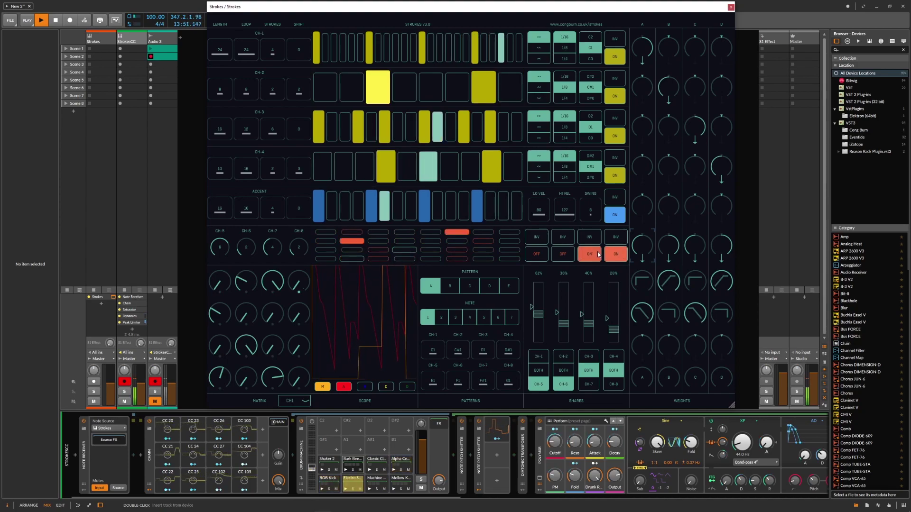
click(540, 255)
click(563, 255)
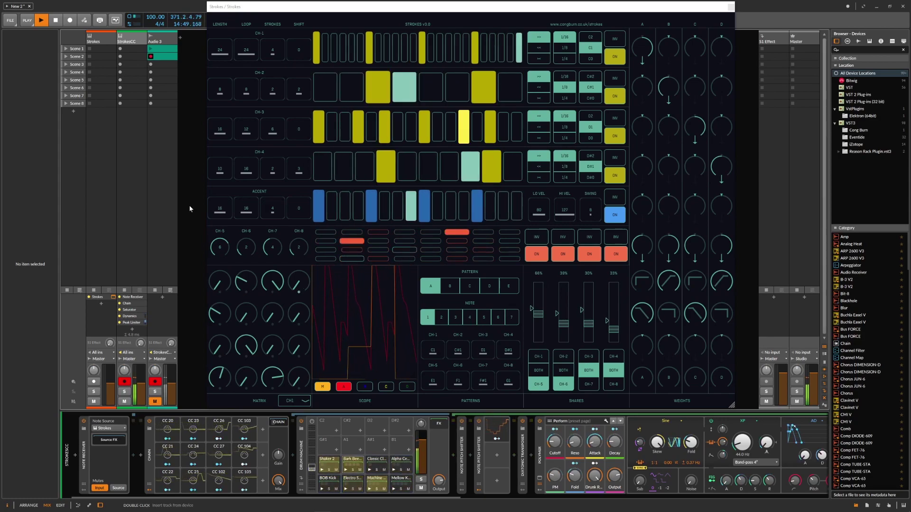
Step: Switch off CH-1, CH-2, CH-3 and CH-5 through CH-8, leaving only CH-4 and the accent row on
click(613, 55)
click(562, 254)
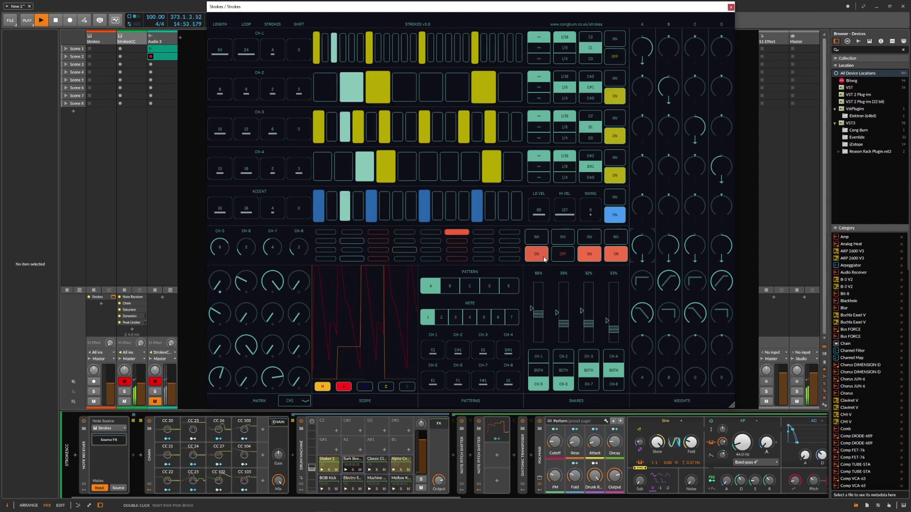
click(543, 256)
click(589, 254)
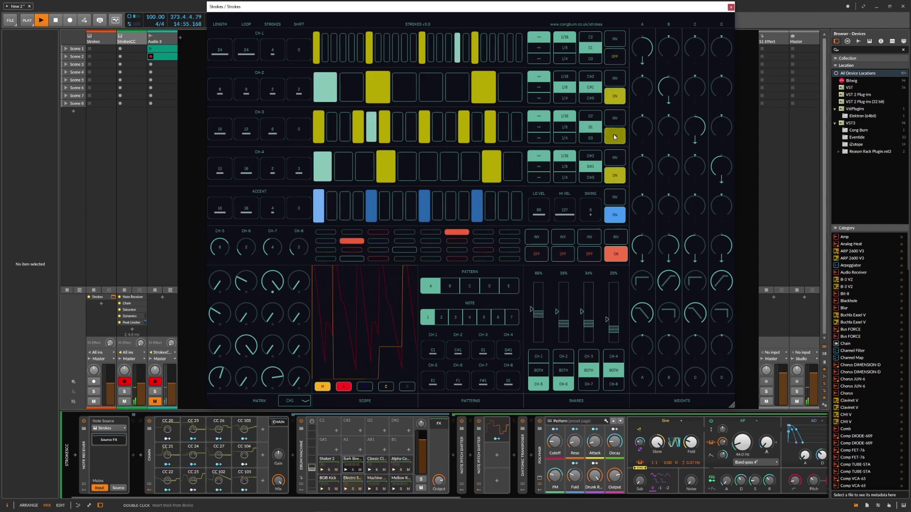
click(615, 96)
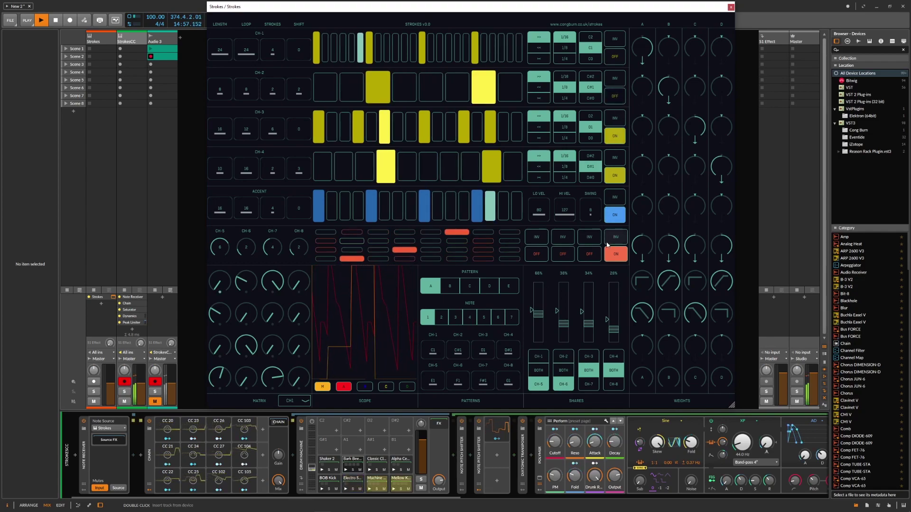
click(616, 254)
click(615, 135)
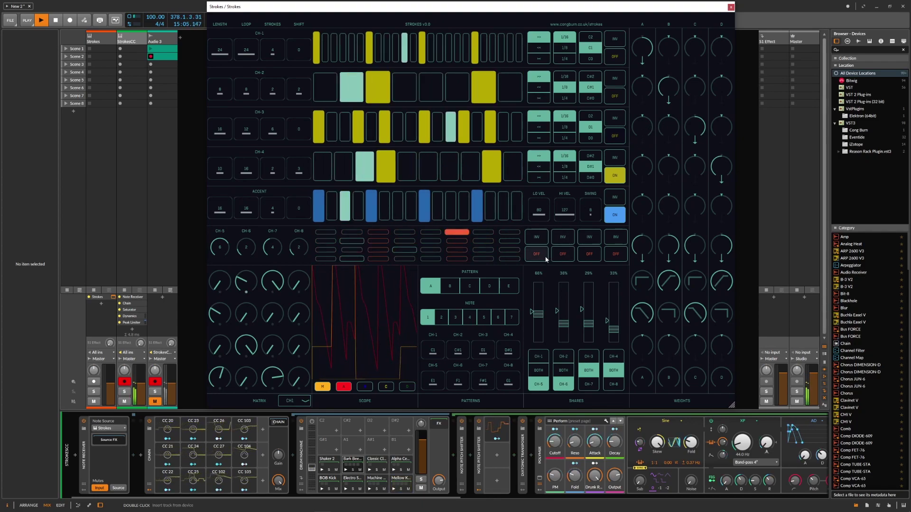
Step: Switch CH-8, CH-3, CH-7, CH-6, CH-2, CH-1 and CH-5 back on one at a time
click(616, 253)
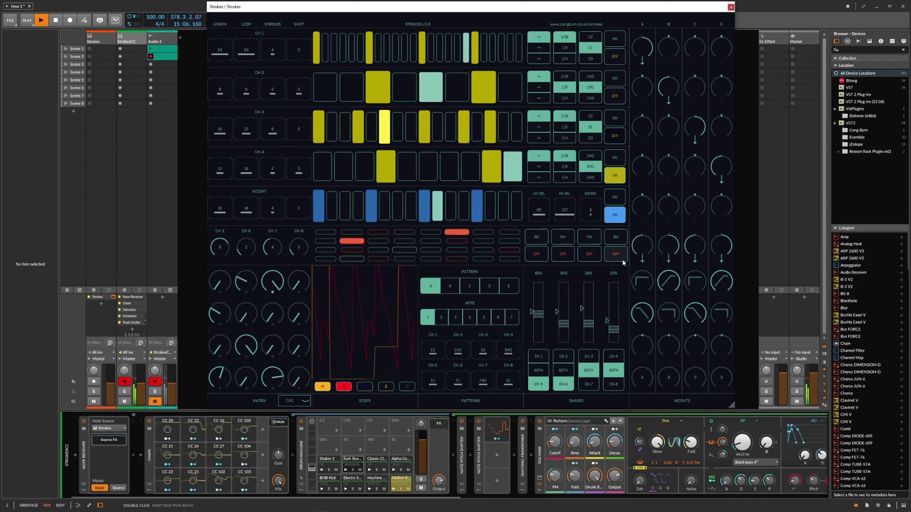
click(615, 140)
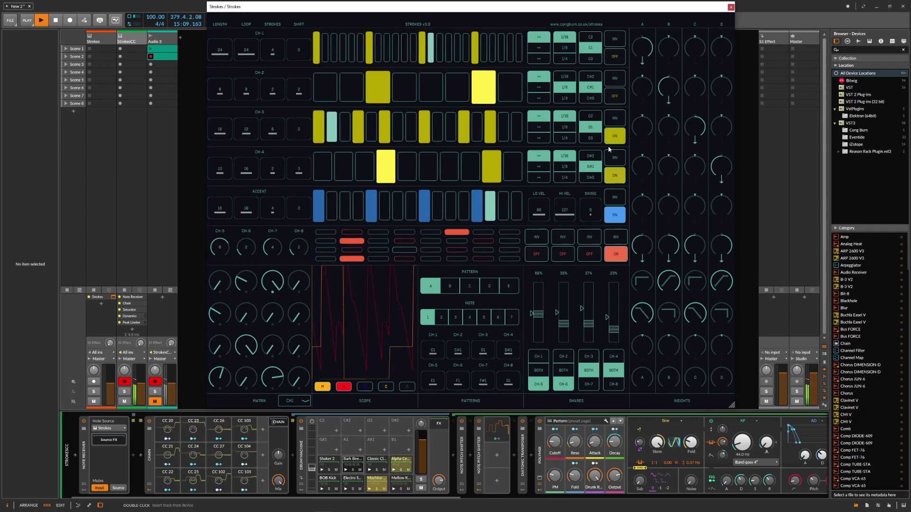
click(589, 255)
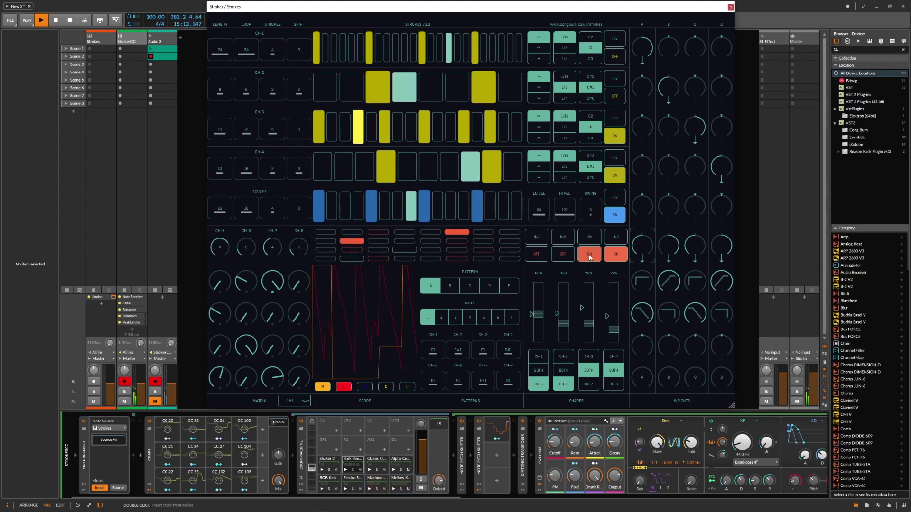
click(563, 256)
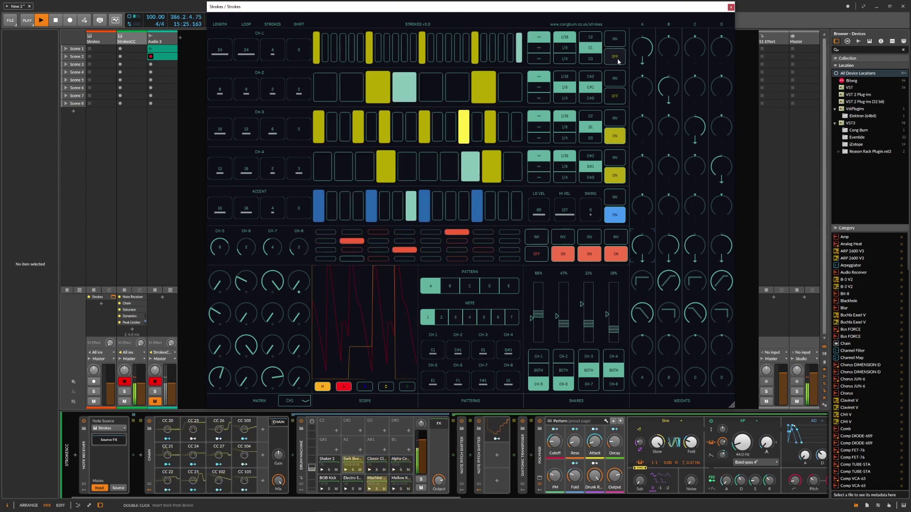
click(617, 98)
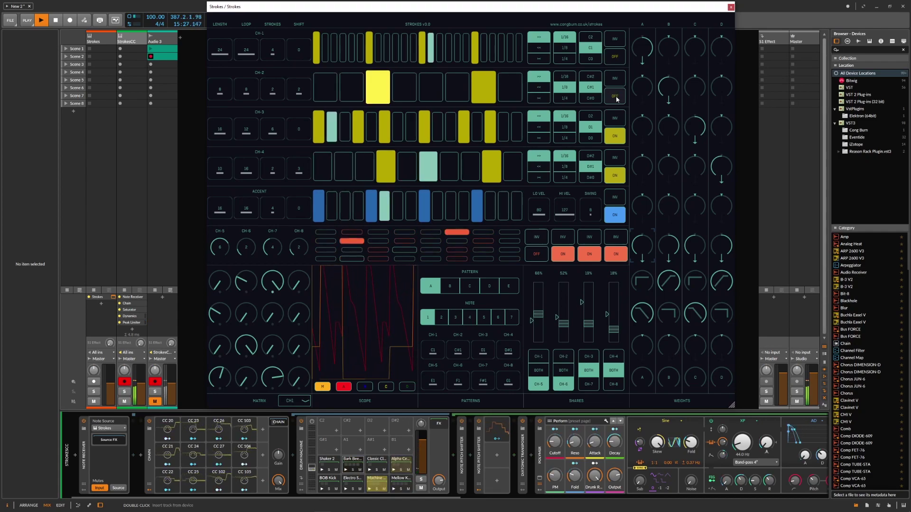
click(618, 58)
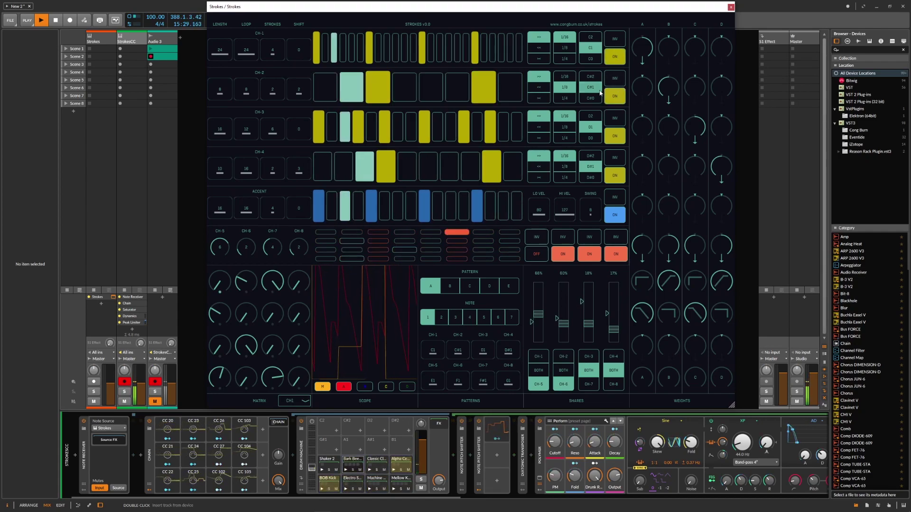
click(534, 254)
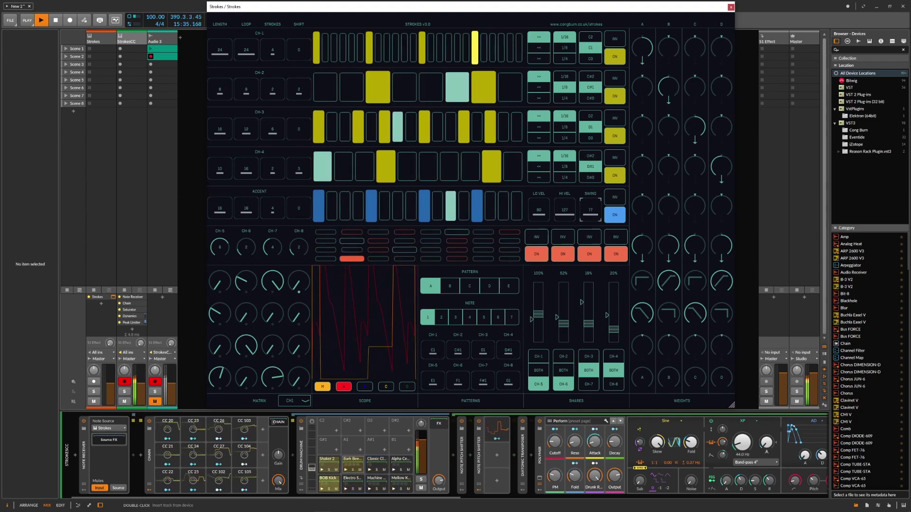
Step: Set the swing to 17 and sweep the low and high velocities to 0 and back up, ending with high velocity at 127
drag(588, 213, 542, 252)
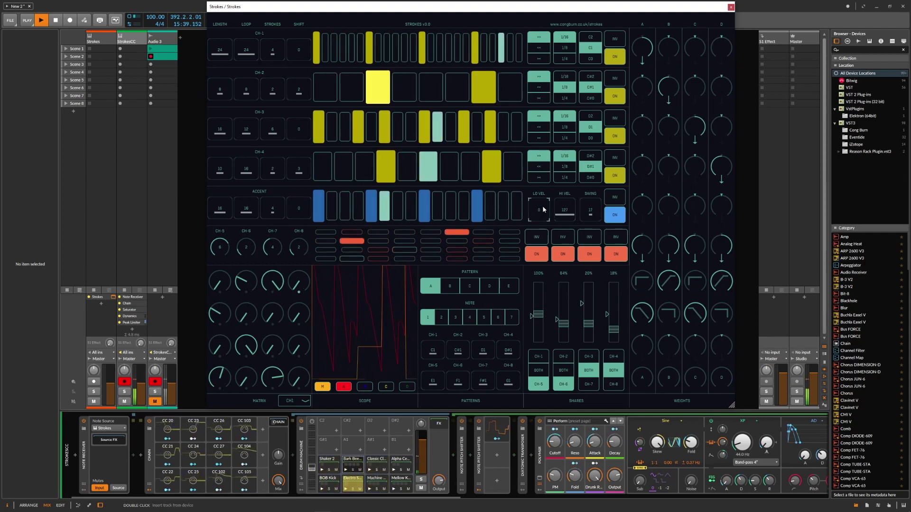
drag(541, 210, 541, 166)
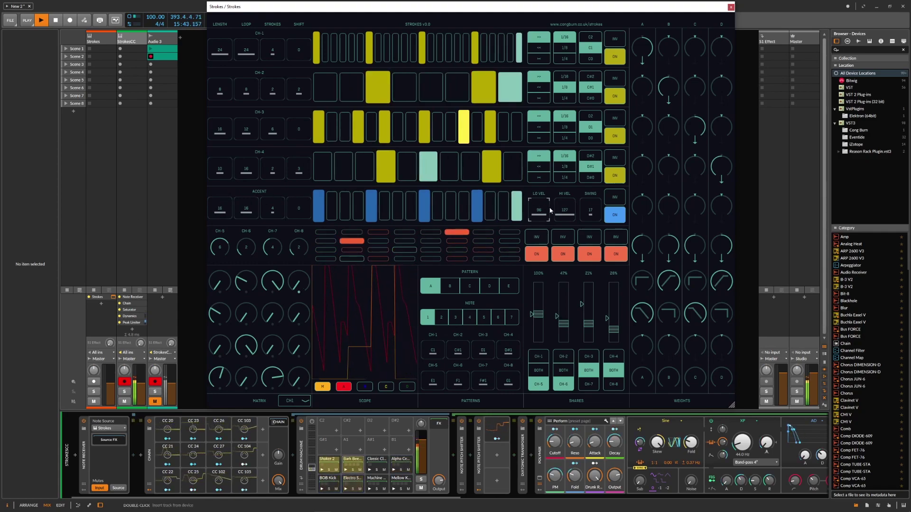
drag(567, 212, 567, 273)
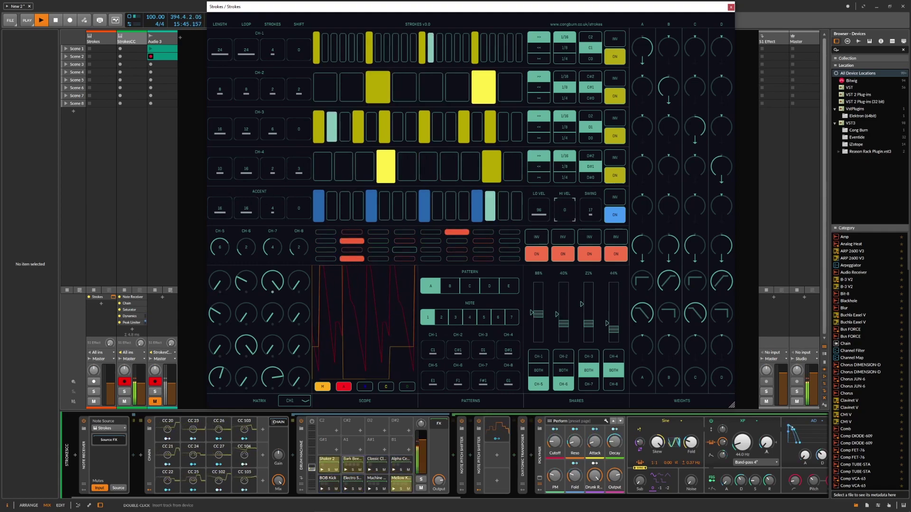
drag(567, 213, 568, 149)
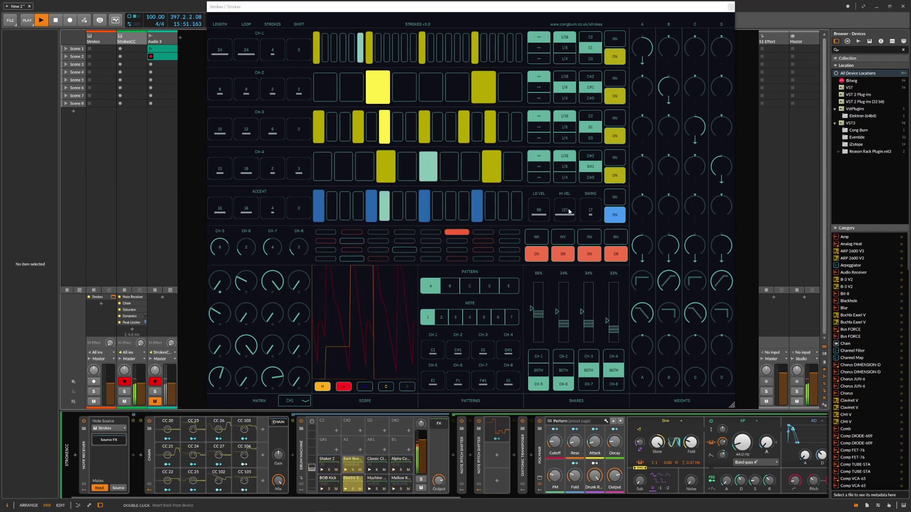
mouse_move(539, 209)
mouse_down()
mouse_move(539, 259)
mouse_move(539, 209)
mouse_up()
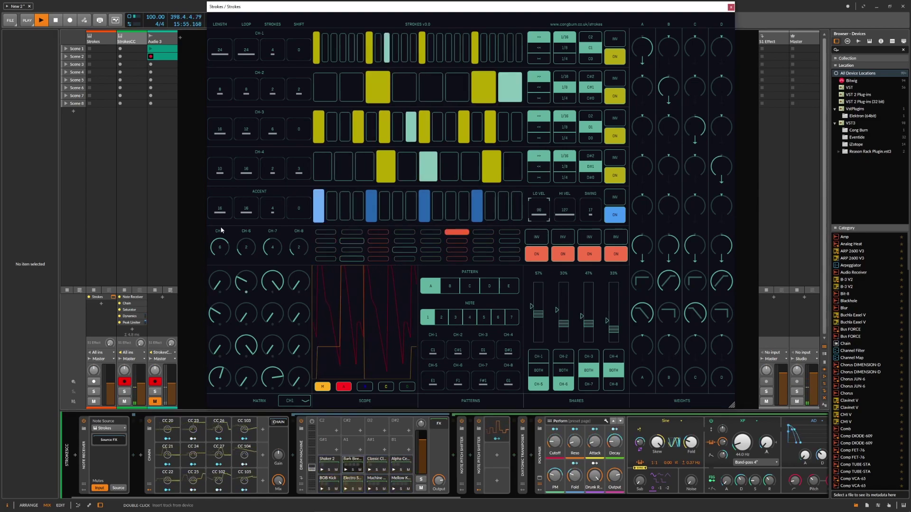
click(199, 185)
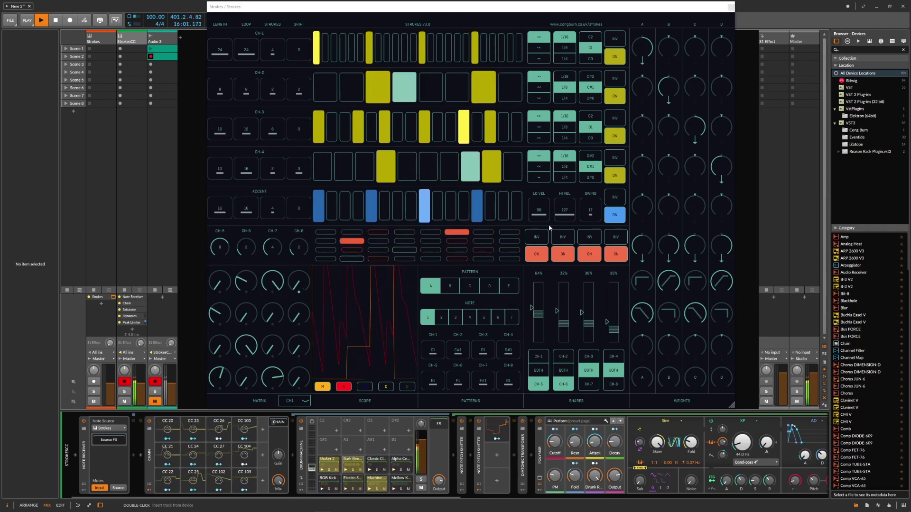
Step: Try different A to D weights in the knob row just above the lettered knobs and reset them to neutral
drag(645, 345, 646, 361)
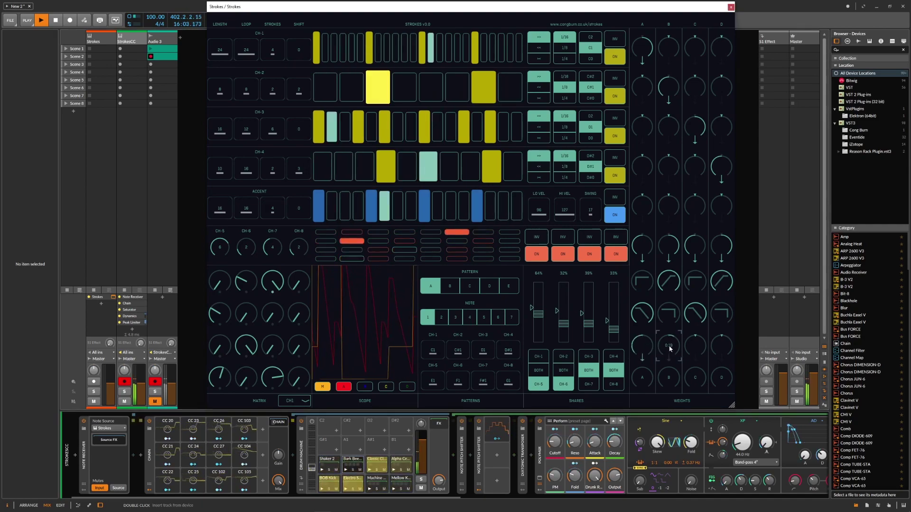
mouse_move(707, 342)
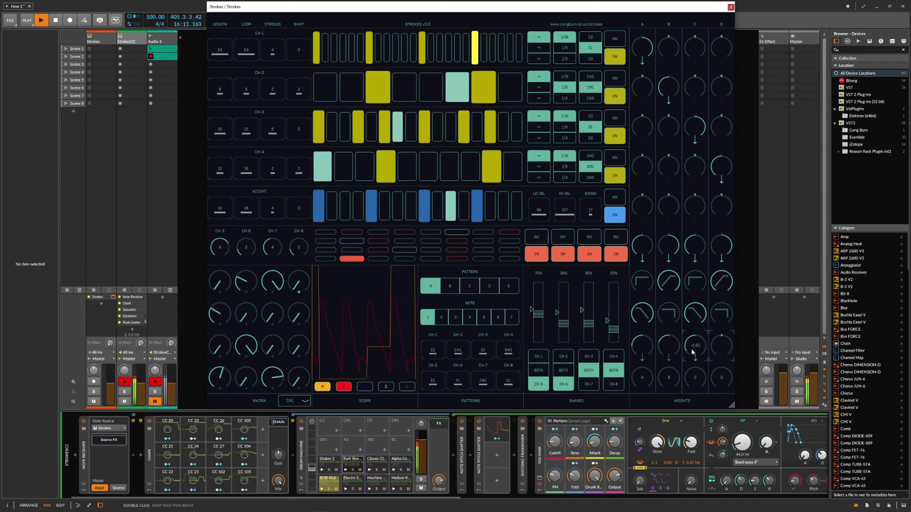
double_click(642, 346)
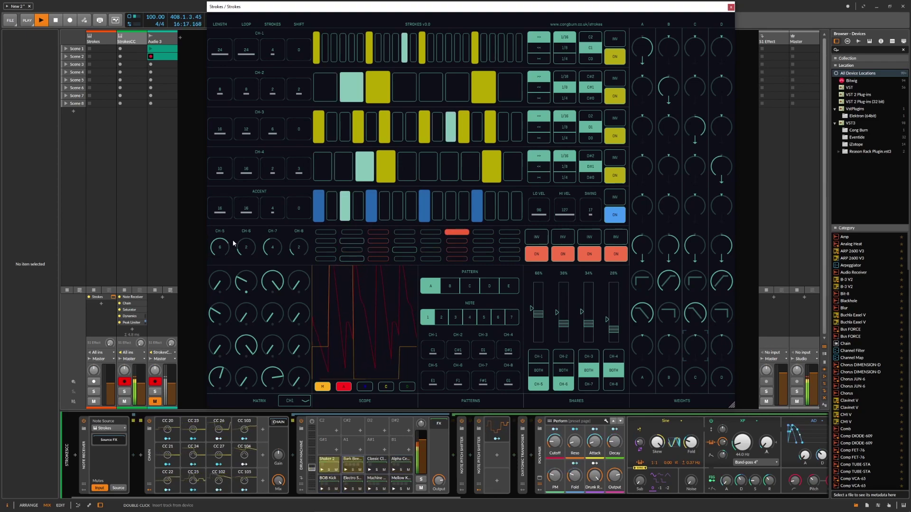
Step: Switch off CH-1, CH-6, CH-5 and CH-2
click(614, 57)
click(562, 253)
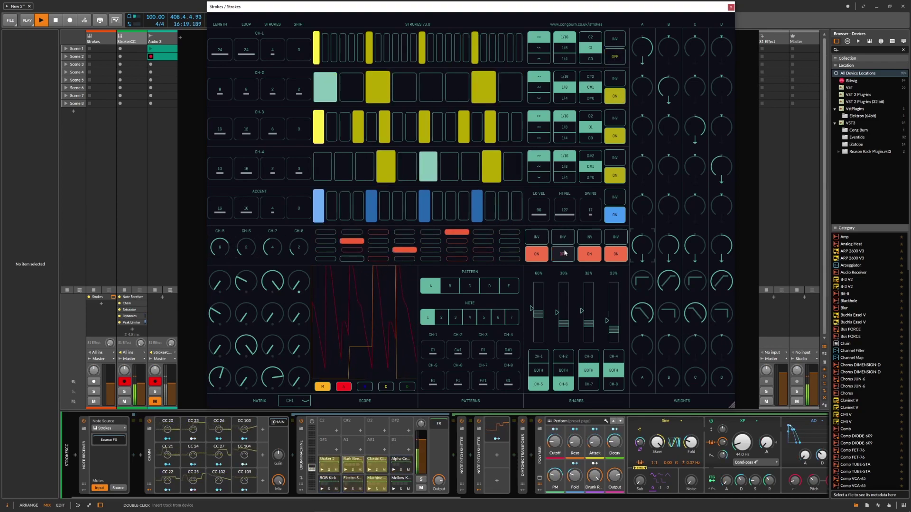
click(536, 254)
click(614, 95)
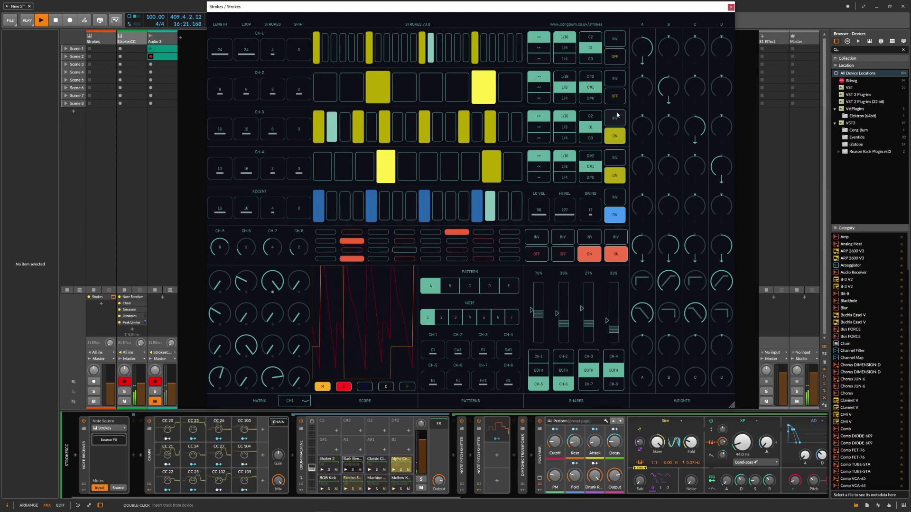
Step: Try inverting CH-2, CH-3 and CH-7, clear each inversion again, and switch off CH-7
click(615, 79)
click(616, 79)
click(615, 119)
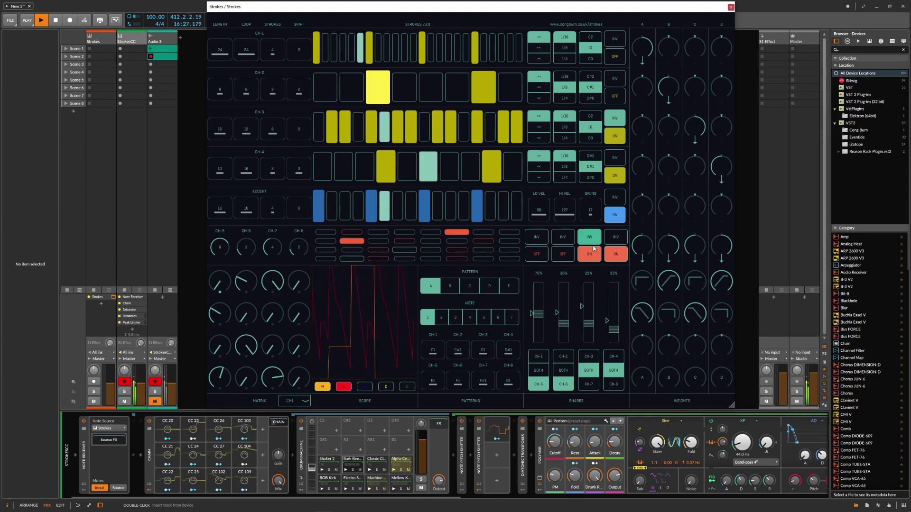
click(591, 237)
click(591, 236)
click(594, 255)
click(615, 119)
Step: Switch off CH-3 and CH-8 so that only CH-4 and the accent row stay on
click(614, 134)
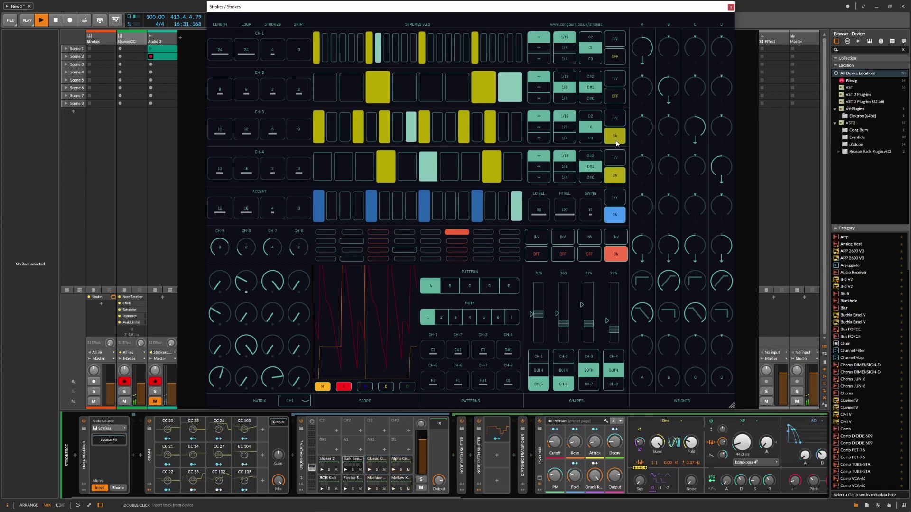
click(614, 175)
click(616, 254)
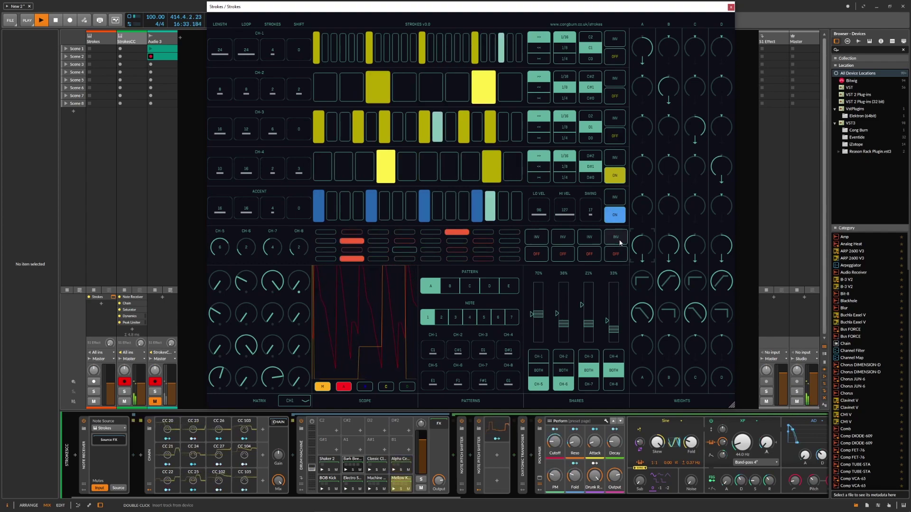